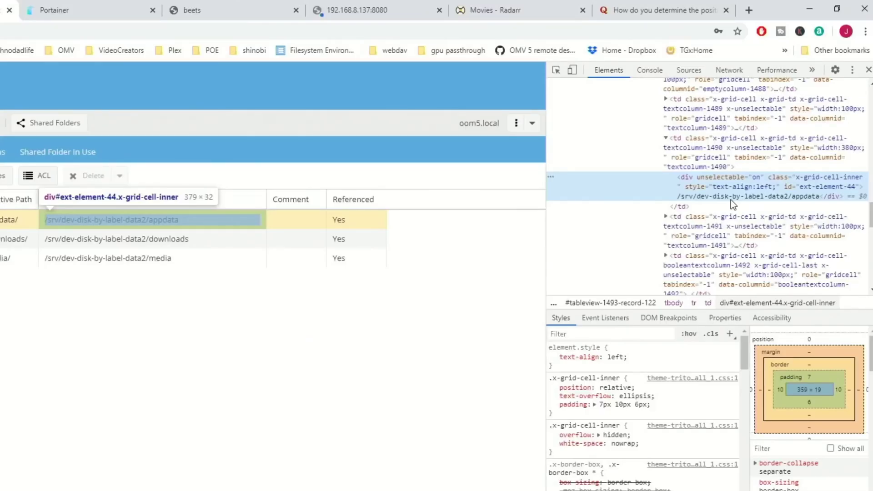
# Copy the appdata shared folder's absolute path /srv/dev-disk-by-label-data2/appdata from the inspected element and close the developer tools
pyautogui.doubleClick(730, 200)
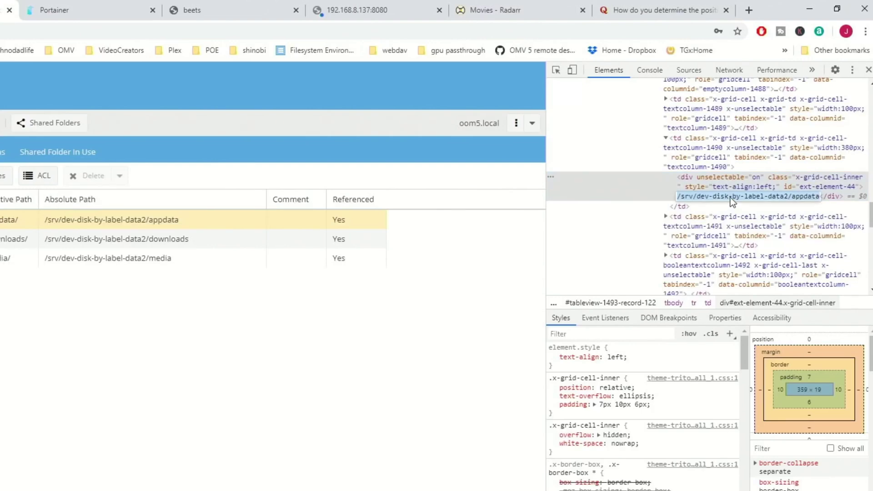
pyautogui.rightClick(730, 195)
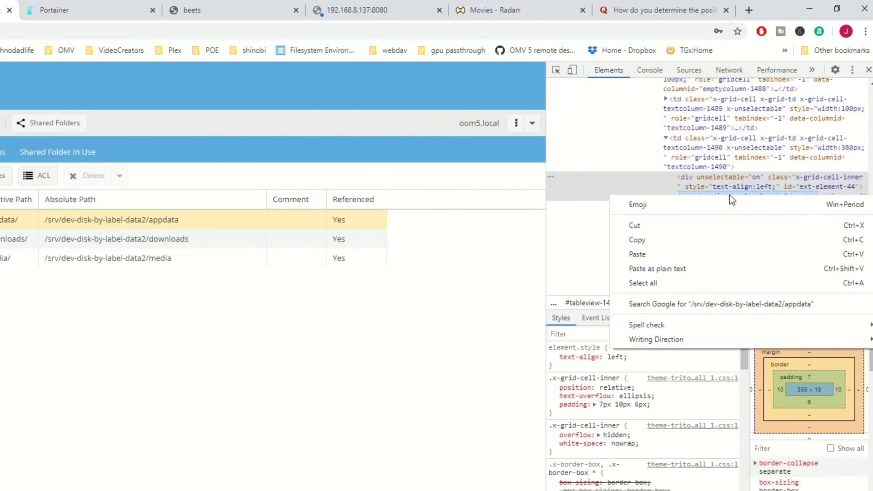
pyautogui.click(701, 237)
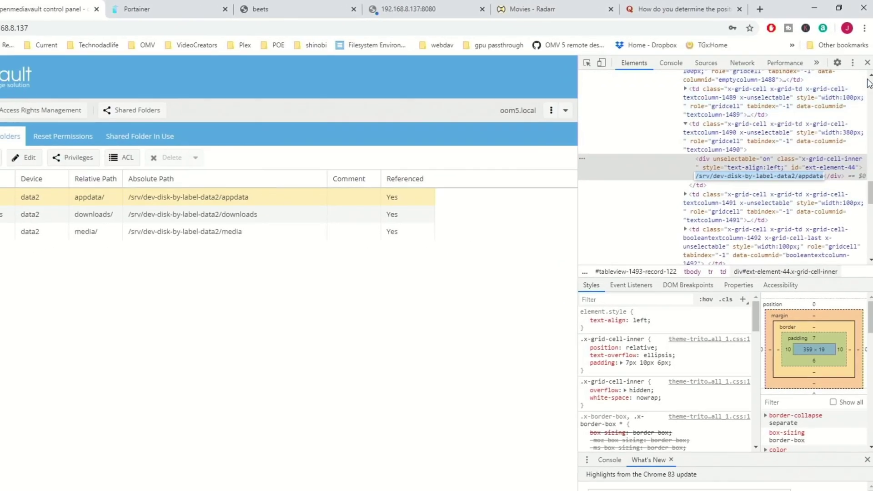
pyautogui.click(867, 62)
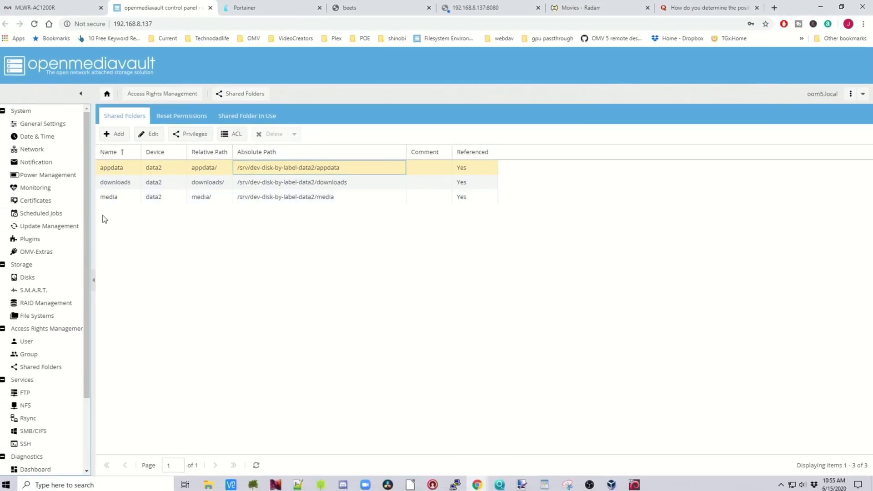
# In the OMV-Extras Docker settings, set Docker Storage to /srv/dev-disk-by-label-data2/appdata/docker and save
pyautogui.click(43, 261)
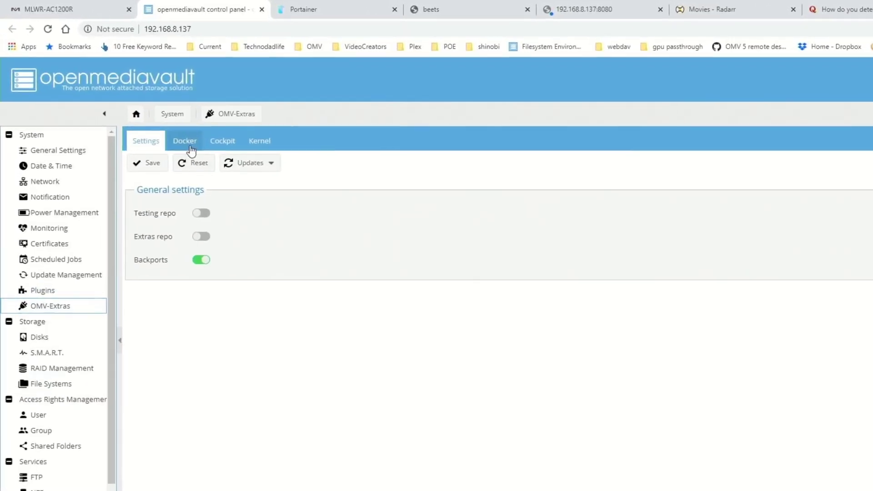
pyautogui.click(196, 150)
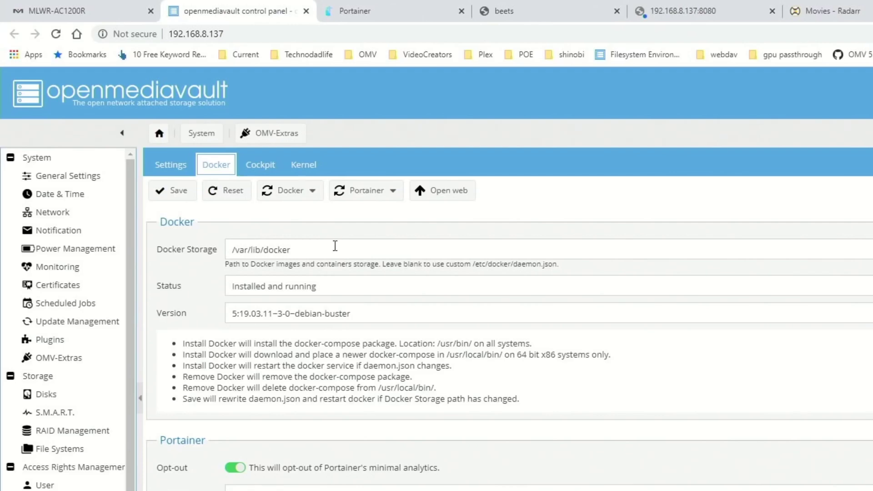
pyautogui.moveTo(291, 249); pyautogui.dragTo(229, 249)
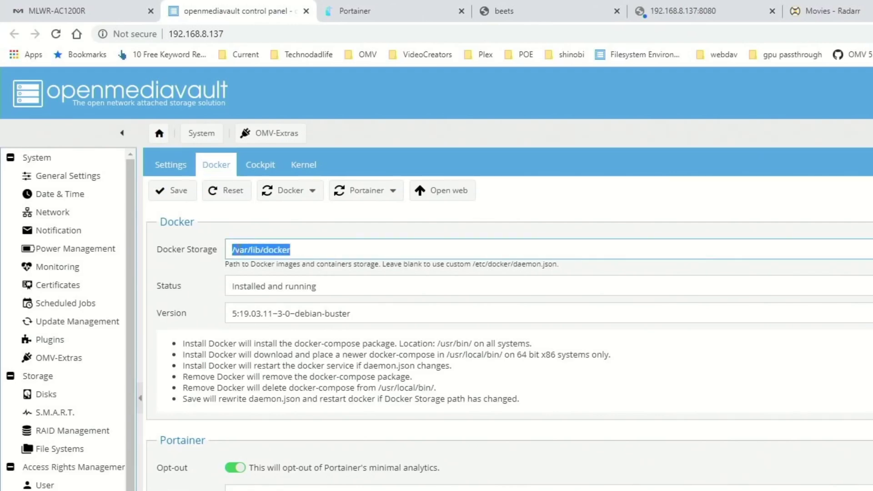
pyautogui.rightClick(257, 249)
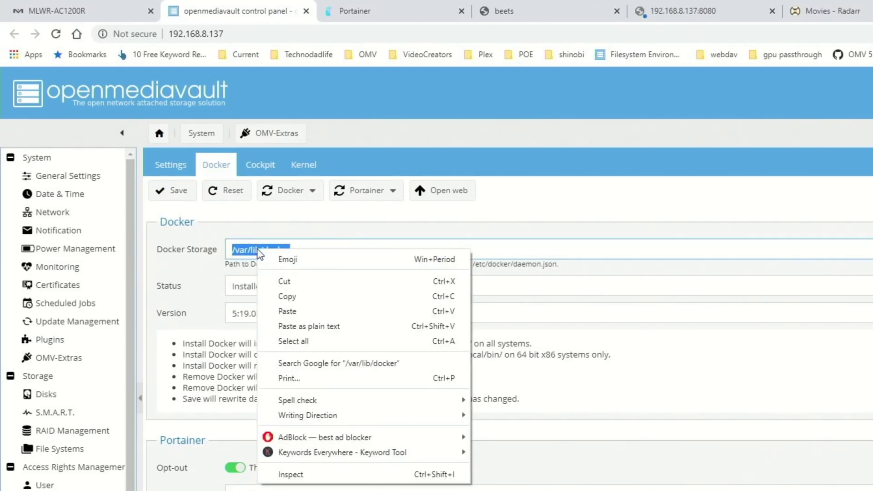
pyautogui.click(303, 326)
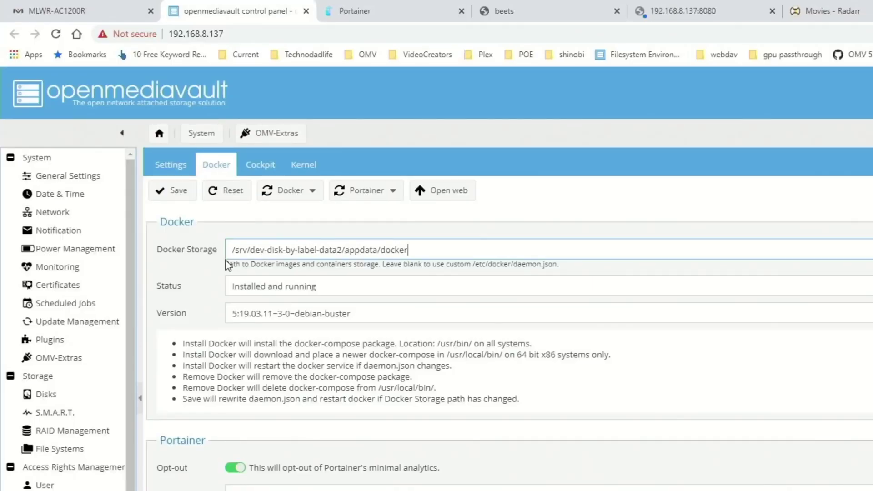
pyautogui.click(177, 191)
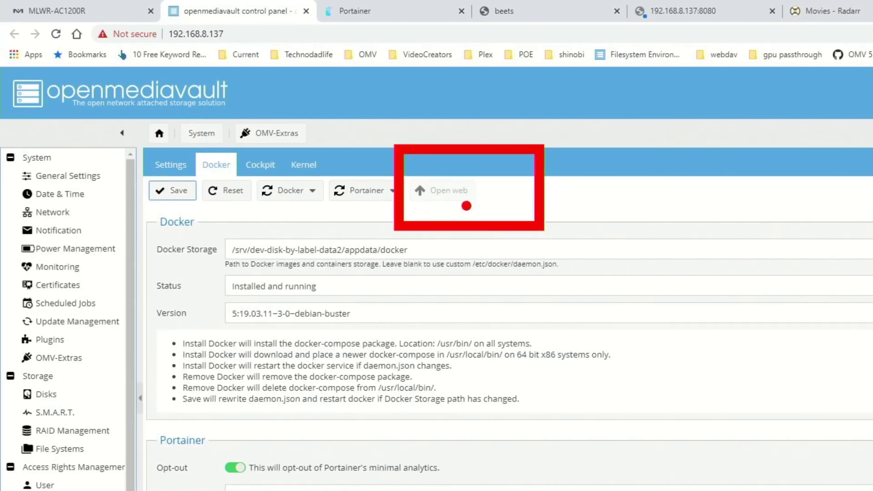
# Check whether the Portainer, beets, port 8080 and Radarr pages still load after the Docker storage change
pyautogui.click(431, 12)
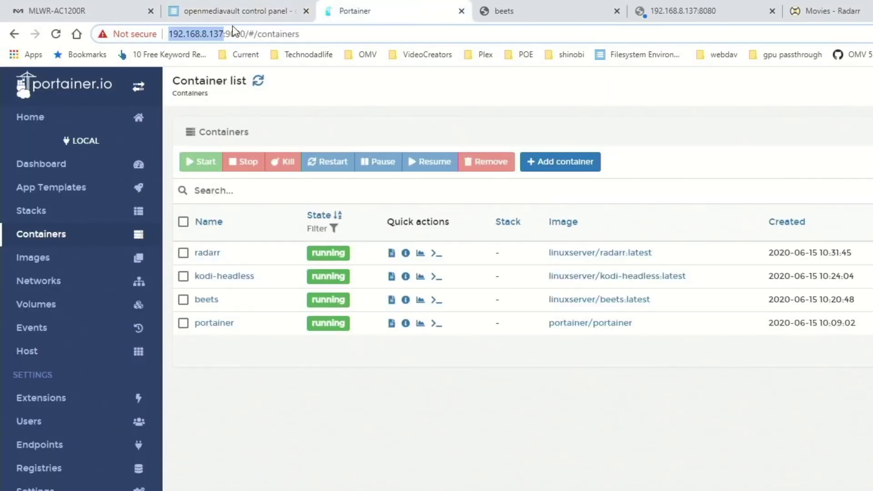
pyautogui.click(56, 35)
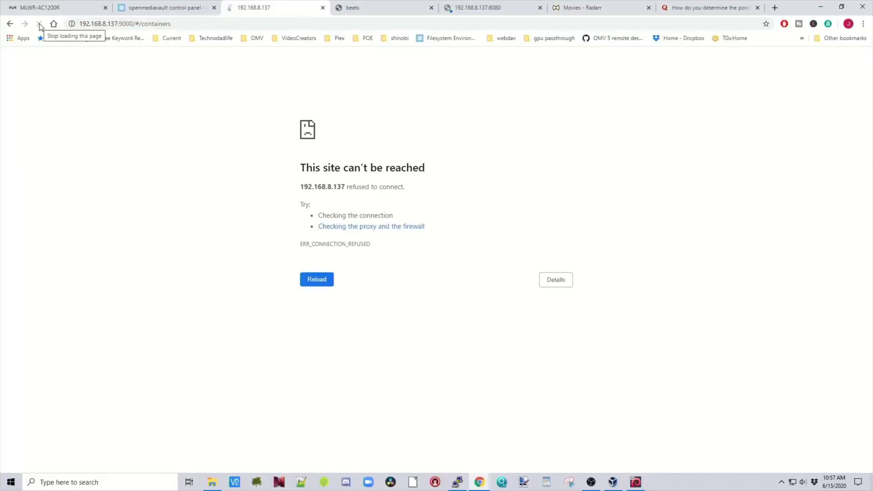
pyautogui.click(361, 8)
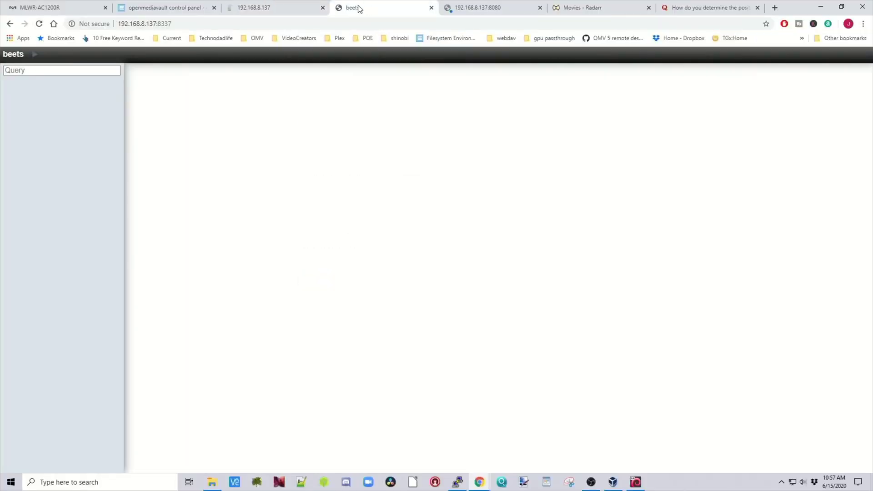
pyautogui.click(494, 14)
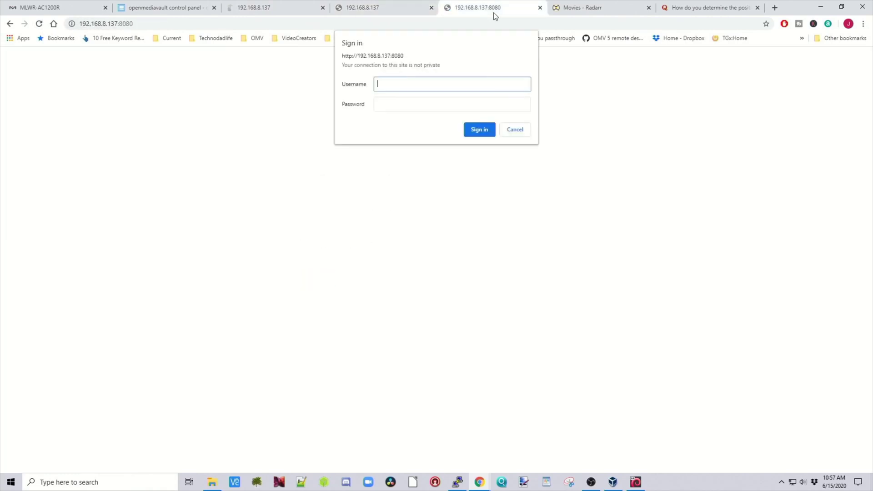
pyautogui.click(39, 24)
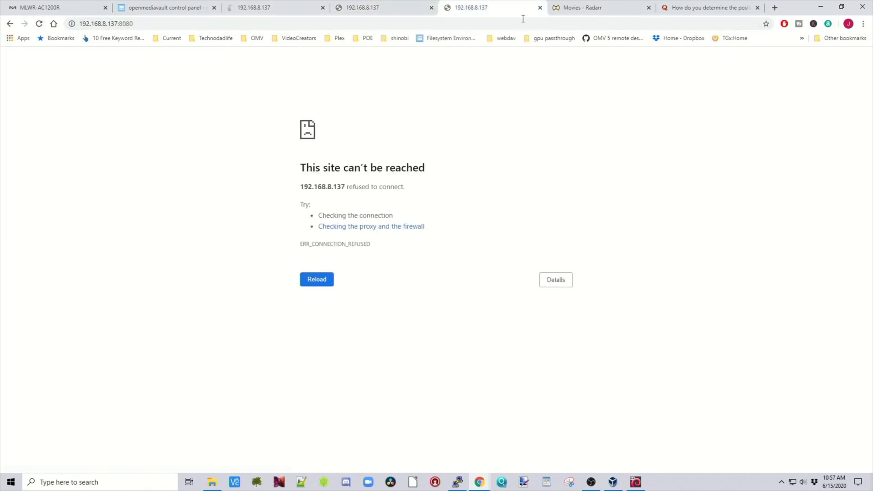
pyautogui.click(583, 10)
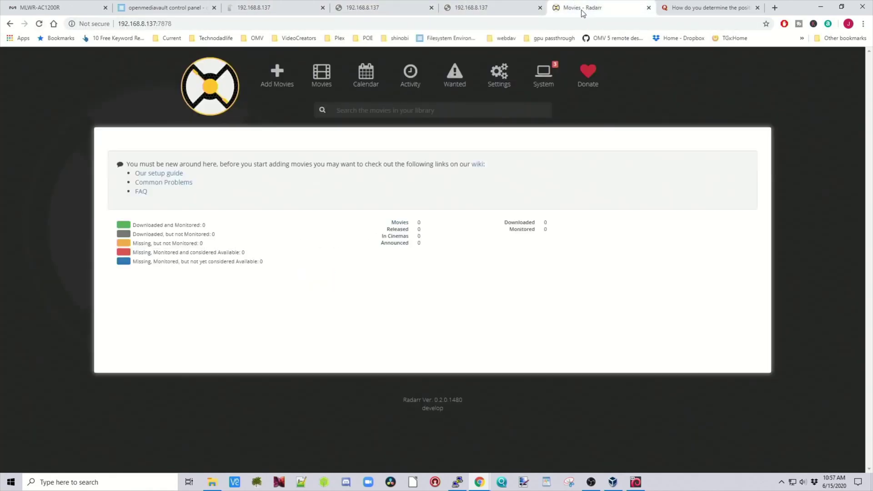
pyautogui.click(40, 25)
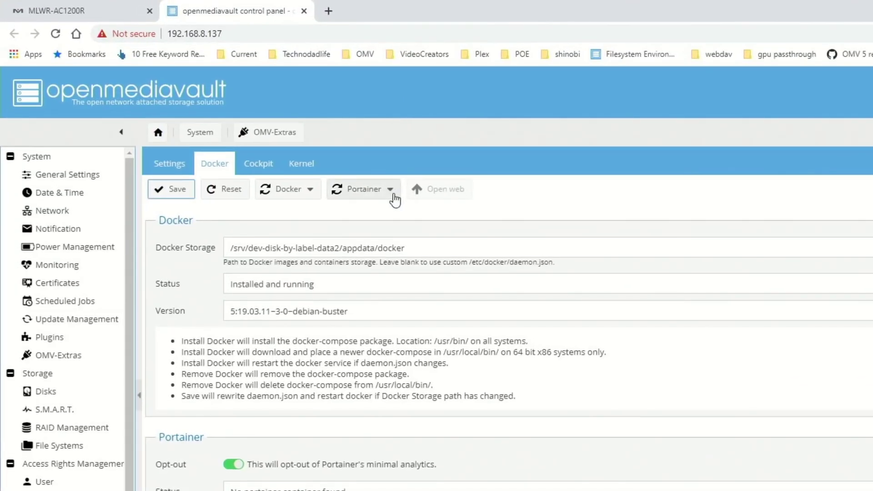
# Install Portainer from the OMV-Extras Docker settings and dismiss the installation log
pyautogui.click(391, 191)
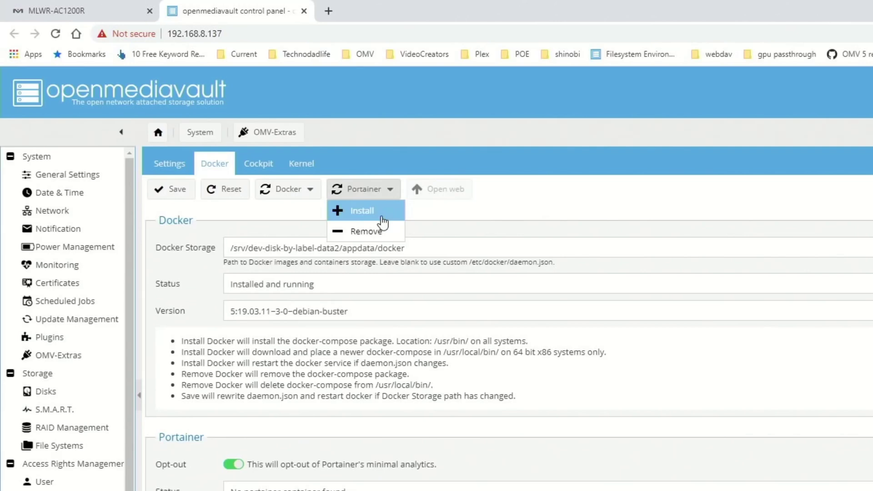
pyautogui.click(382, 223)
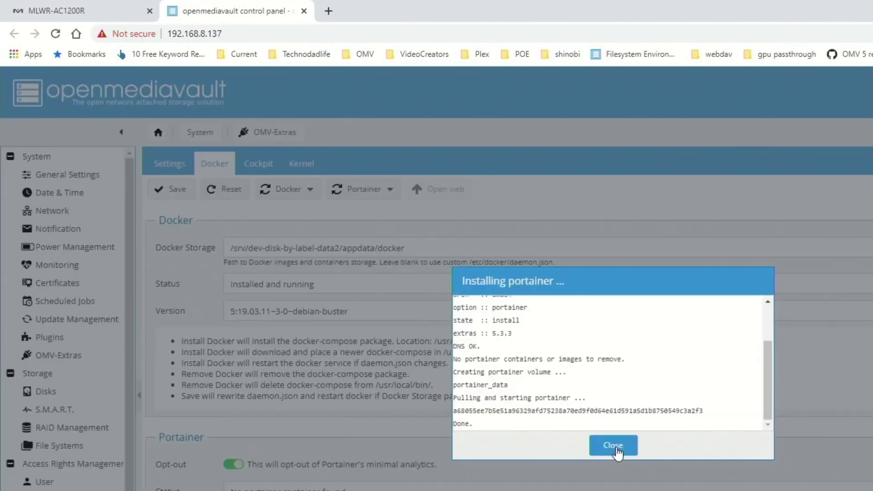
pyautogui.click(614, 446)
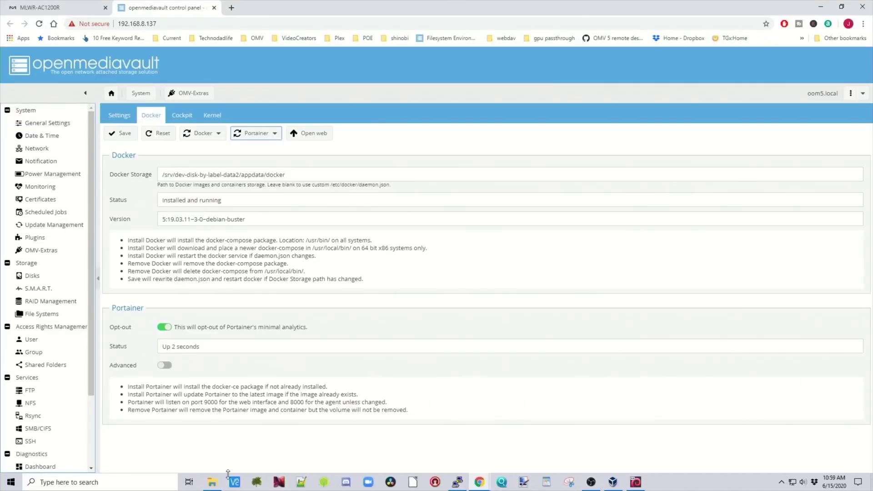
# In File Explorer, inspect the docker folder and its volumes subfolder in the OOM5 appdata share, and return to appdata
pyautogui.click(219, 482)
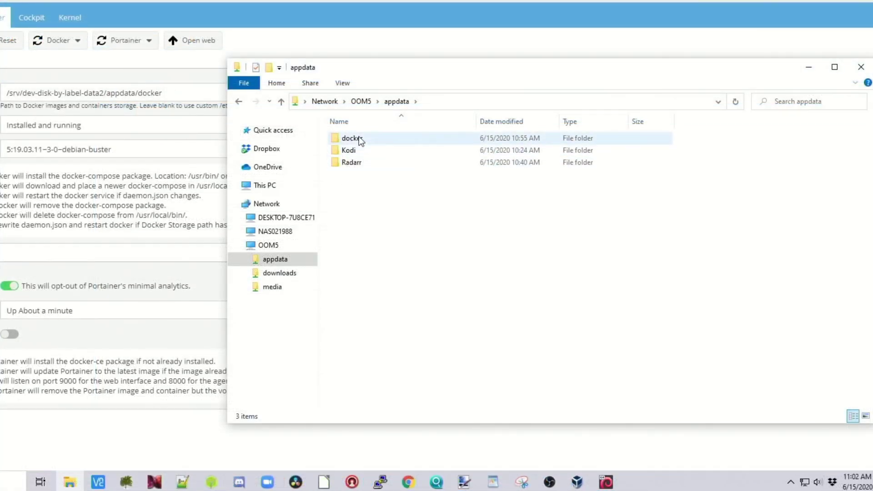
pyautogui.moveTo(358, 138)
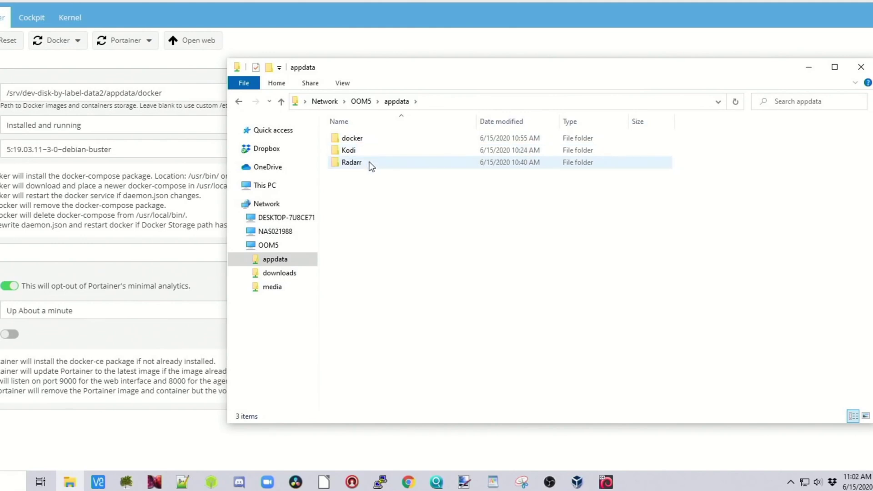
pyautogui.doubleClick(362, 139)
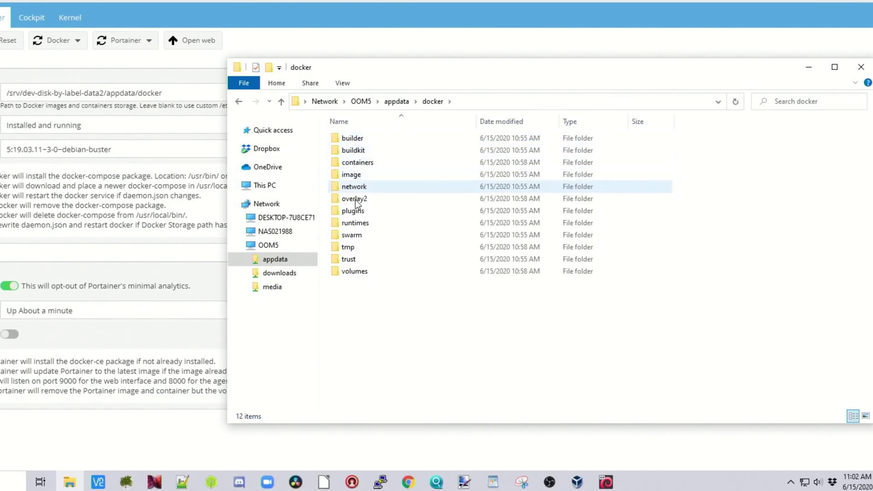
pyautogui.doubleClick(353, 273)
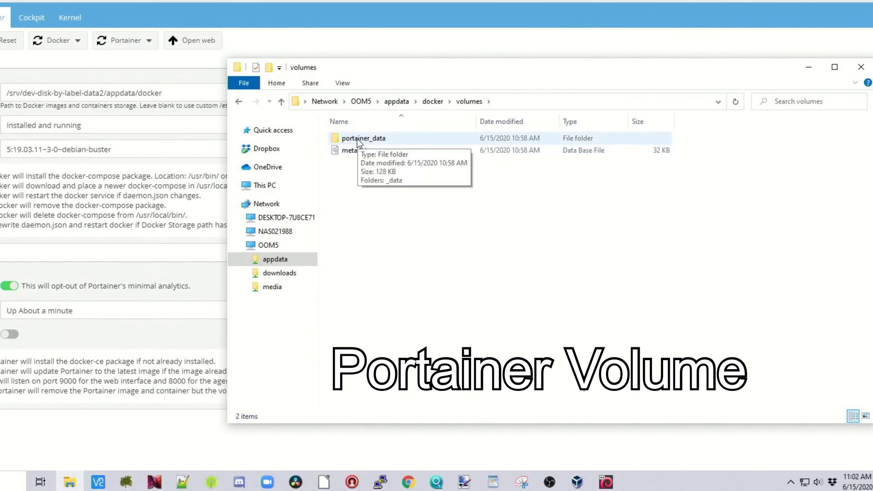
pyautogui.click(280, 103)
pyautogui.click(281, 103)
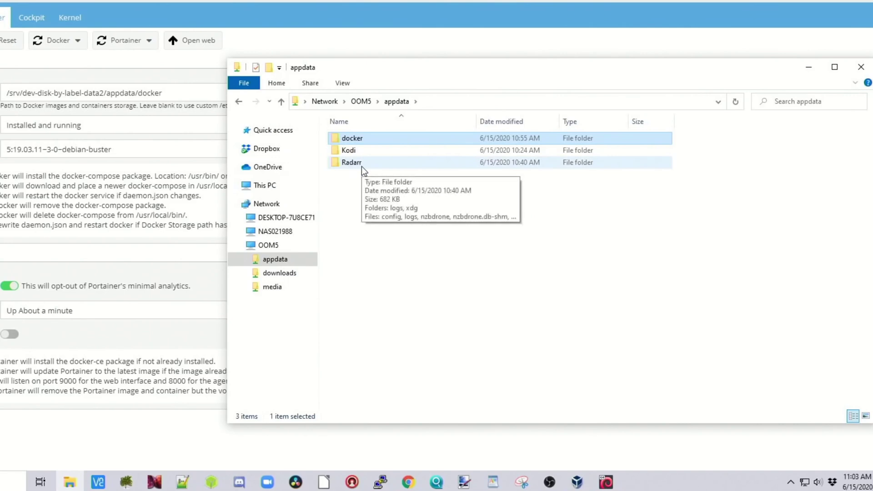
# Return to openmediavault in the browser, open Portainer's web interface and create the initial admin user with a confirmed password
pyautogui.click(199, 47)
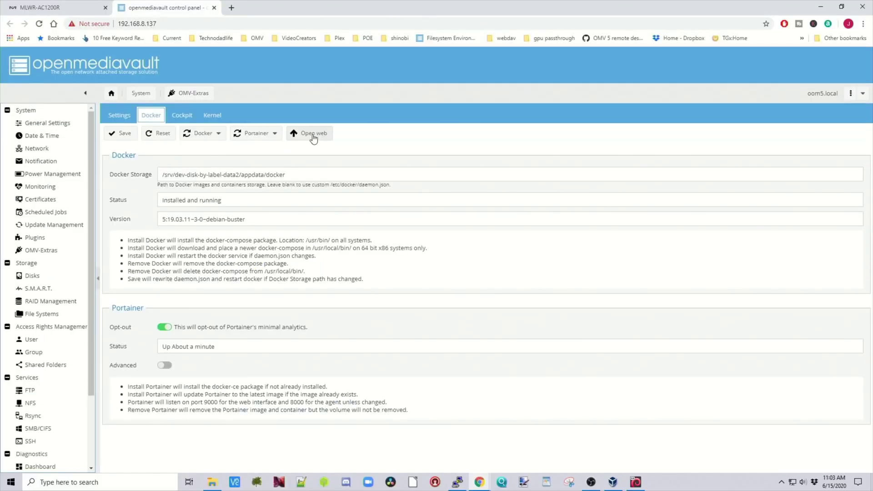
pyautogui.click(313, 134)
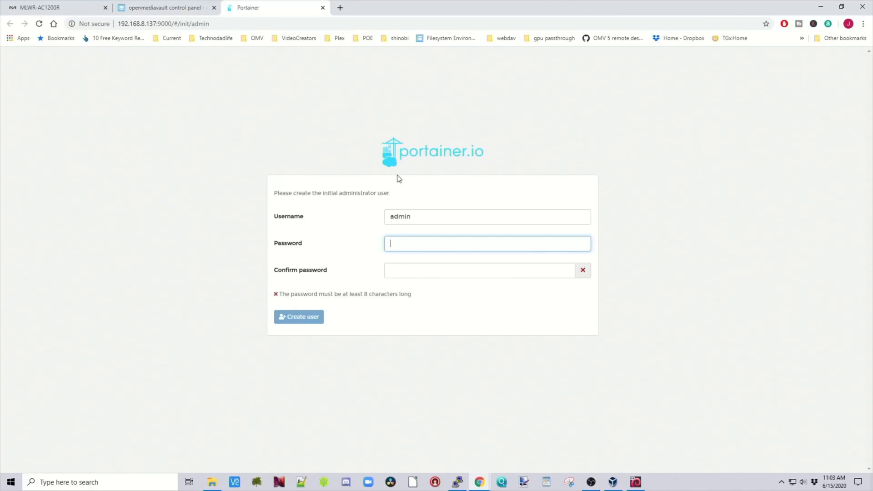
pyautogui.write('*********')
pyautogui.click(429, 276)
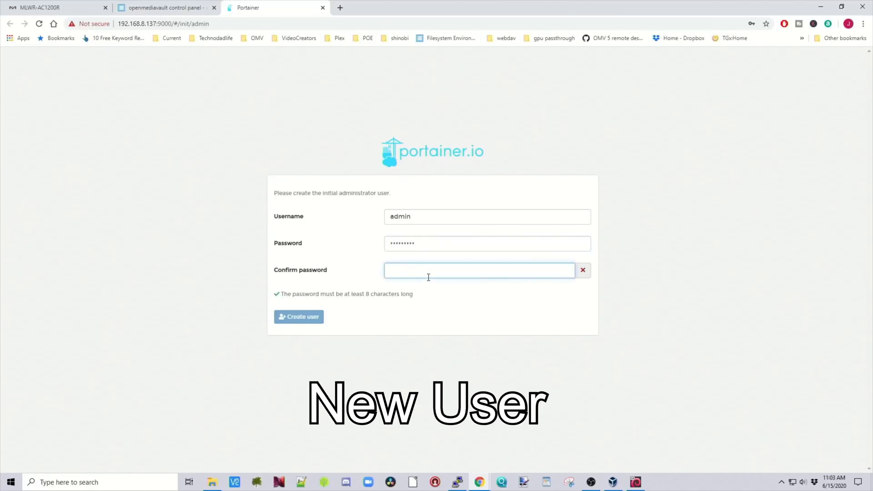
pyautogui.write('*********')
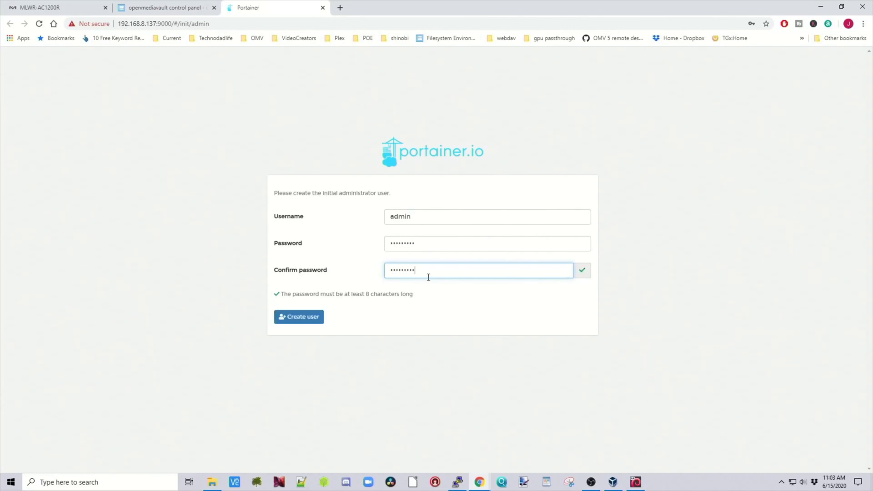
pyautogui.click(298, 318)
# Connect Portainer to the local Docker environment and open that endpoint's container list
pyautogui.click(252, 182)
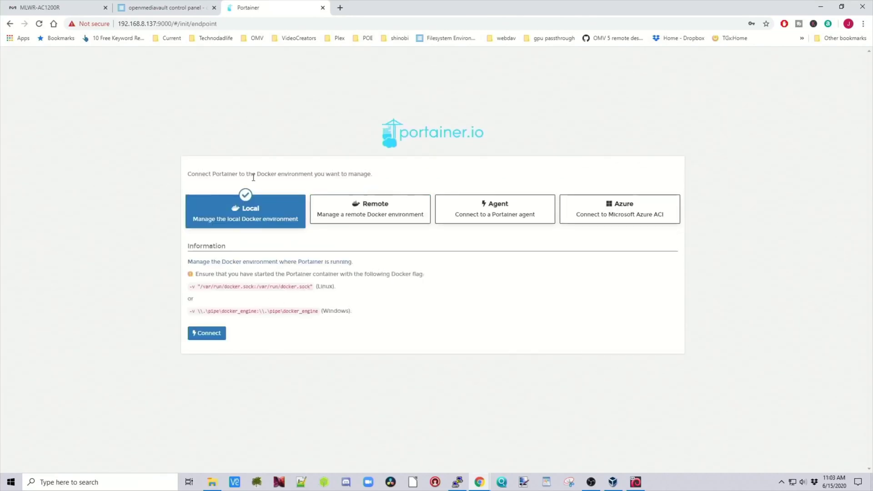
pyautogui.click(209, 337)
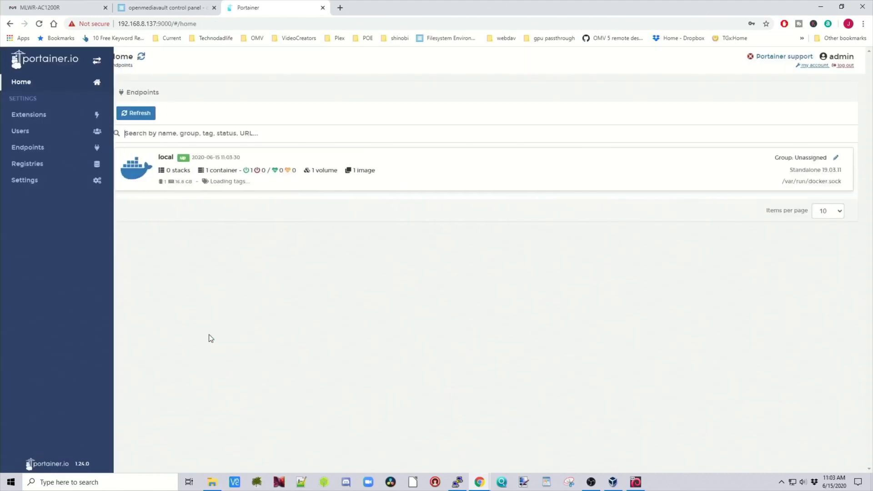
pyautogui.click(145, 177)
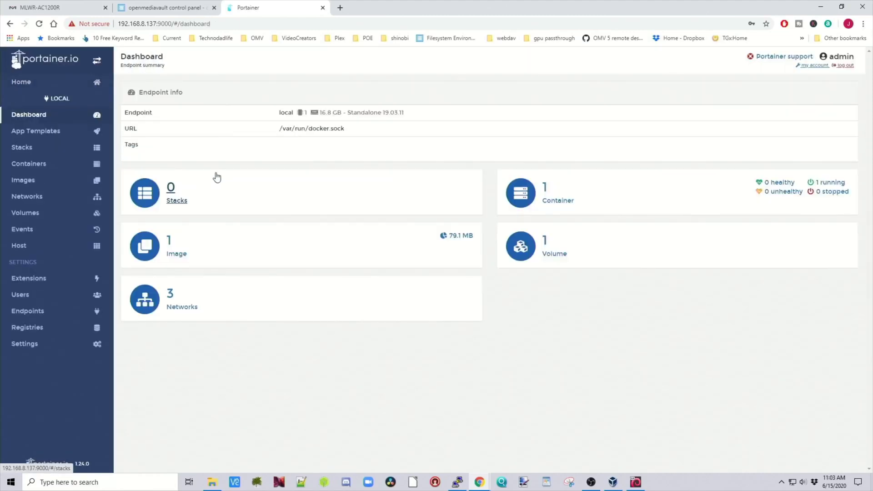
pyautogui.click(549, 203)
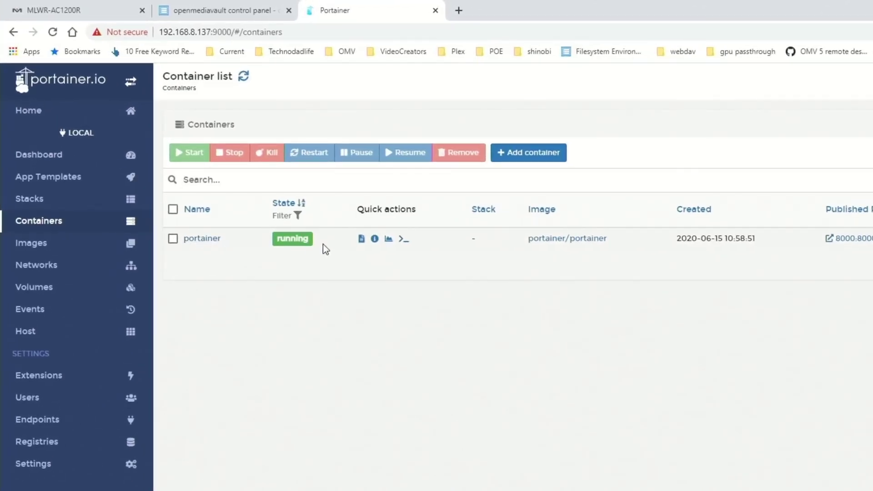
# Copy the OMV5 template.json URL from the Installing section of the SelfhostedPro/selfhosted_templates README on GitHub
pyautogui.click(82, 180)
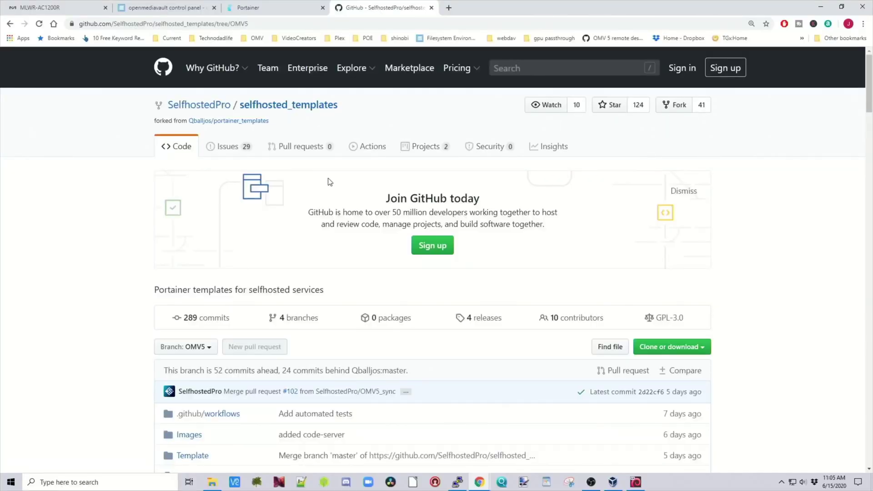
pyautogui.scroll(-10, 330, 182)
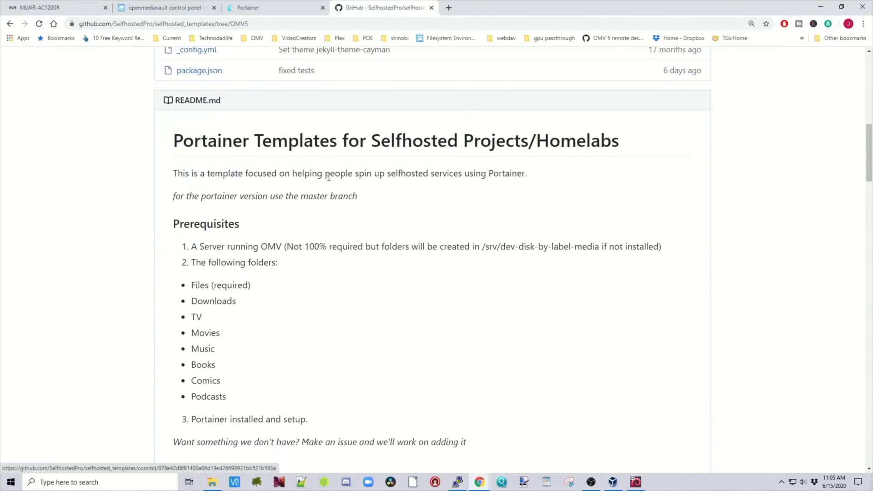
pyautogui.scroll(-8, 329, 177)
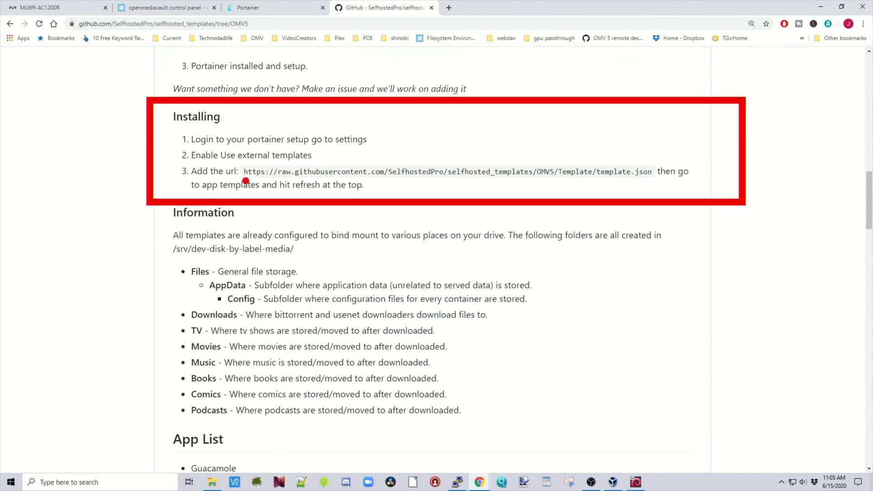
pyautogui.moveTo(246, 180); pyautogui.dragTo(290, 179)
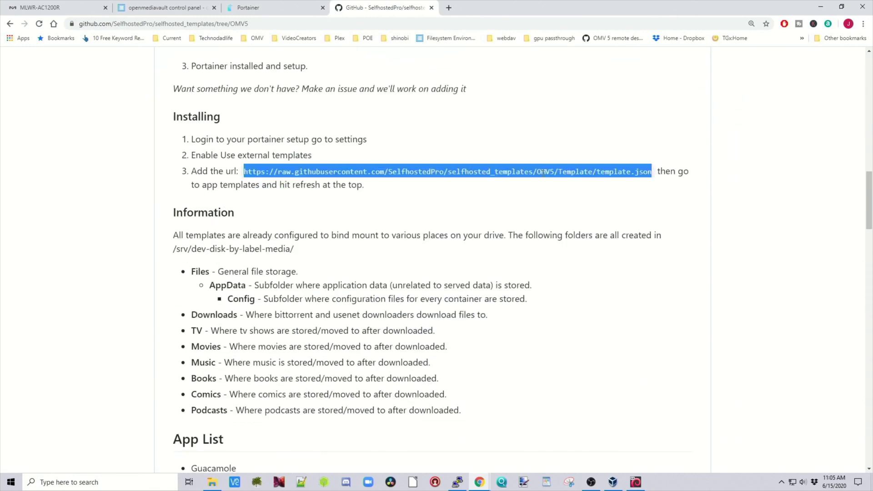
pyautogui.rightClick(544, 175)
pyautogui.click(555, 180)
# In Portainer's settings, enable external templates, set their URL to the copied template.json address and save the settings
pyautogui.click(275, 10)
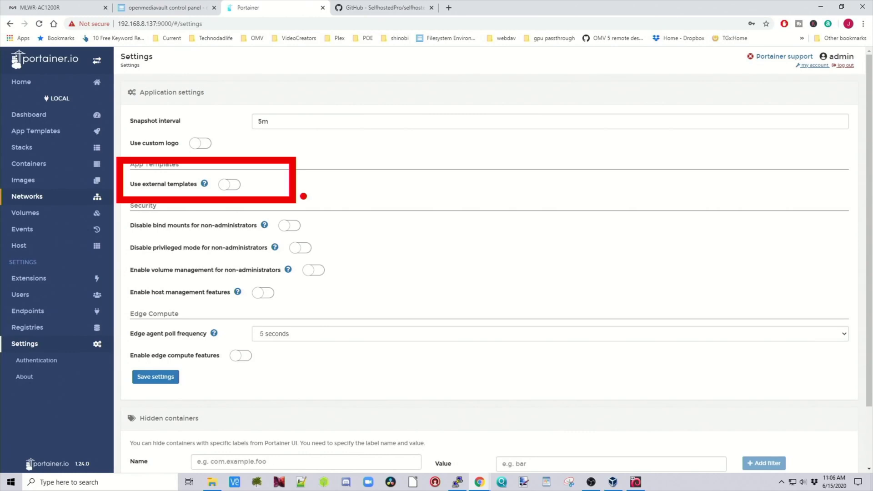
pyautogui.click(229, 184)
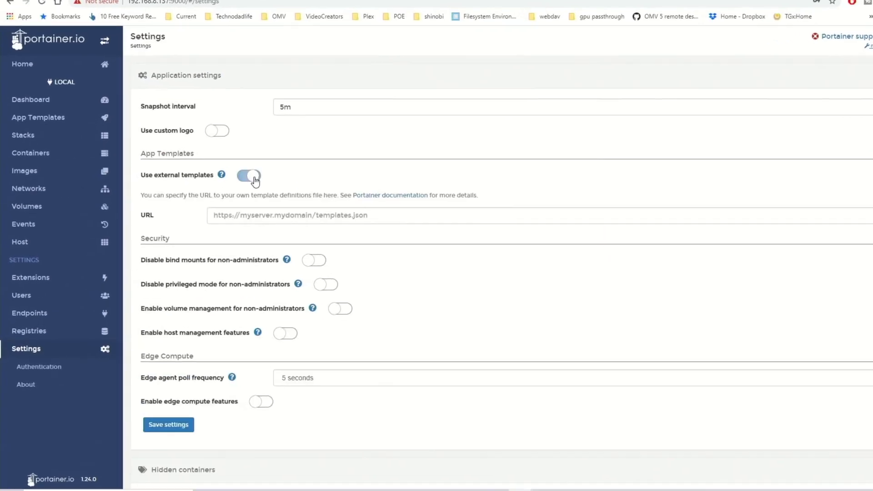
pyautogui.rightClick(235, 219)
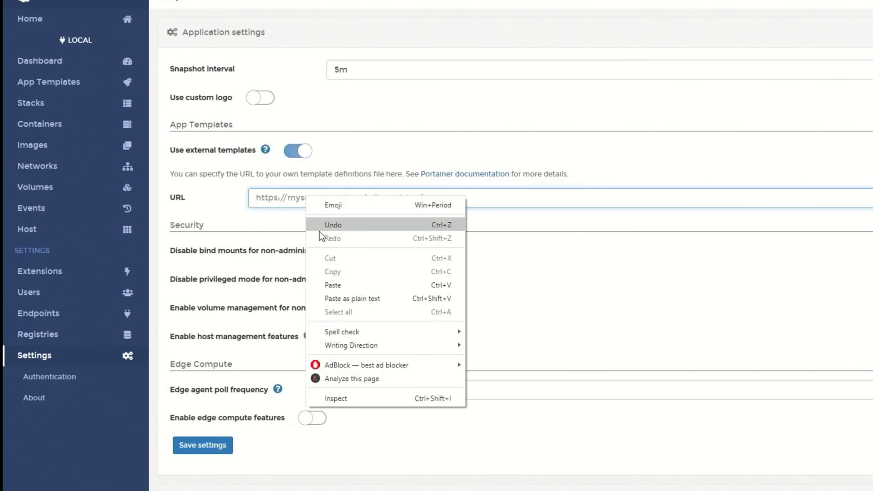
pyautogui.click(350, 285)
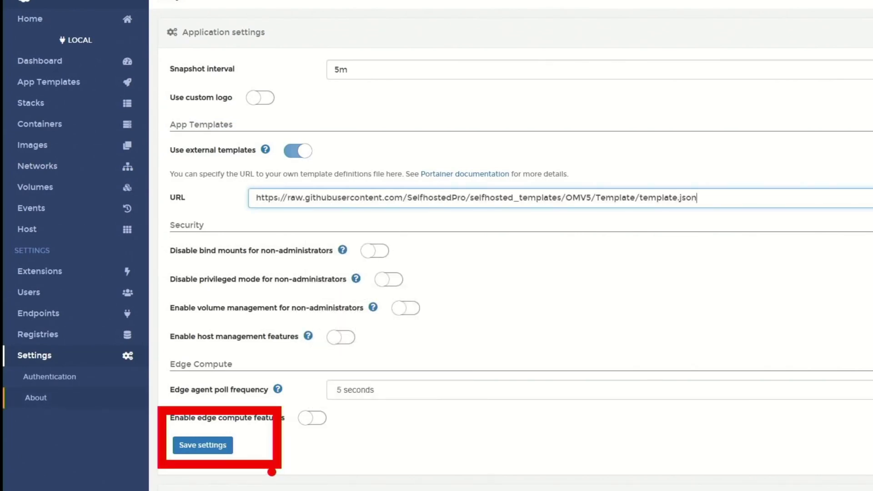
pyautogui.click(272, 472)
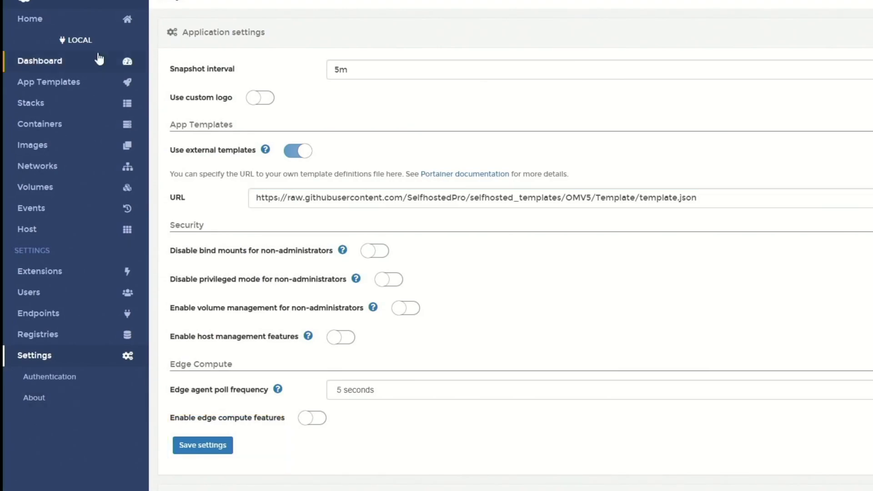
# Search the app templates for radarr, open the Radarr template and expand its advanced options
pyautogui.click(59, 85)
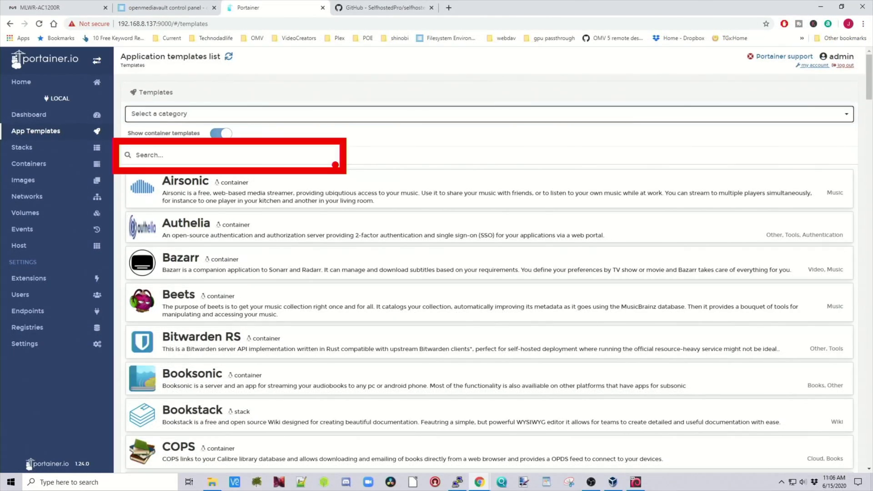
pyautogui.write('radarr')
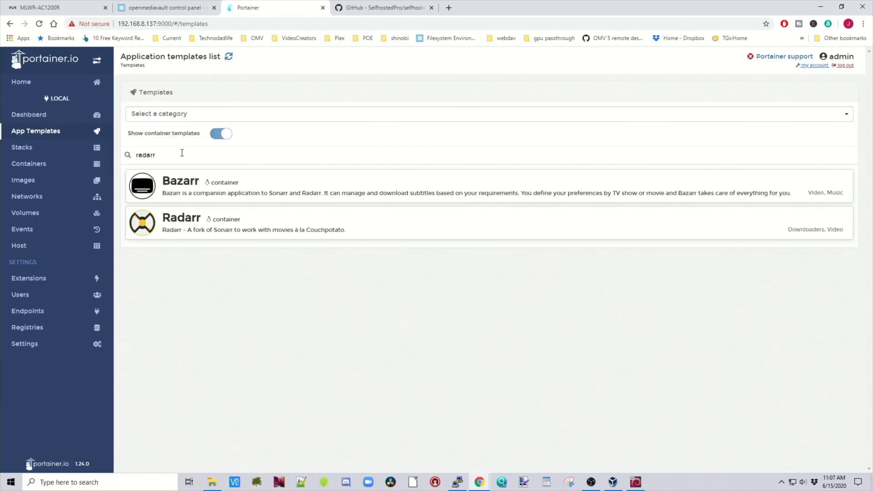
pyautogui.click(256, 226)
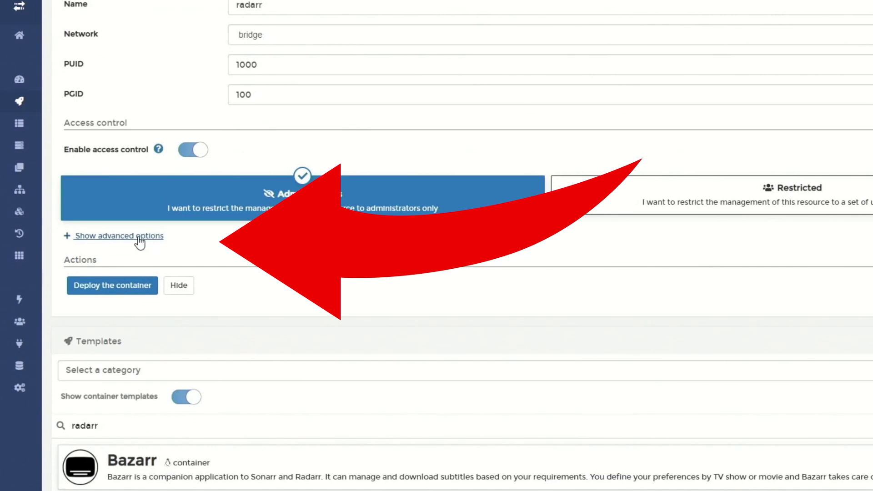
pyautogui.click(138, 238)
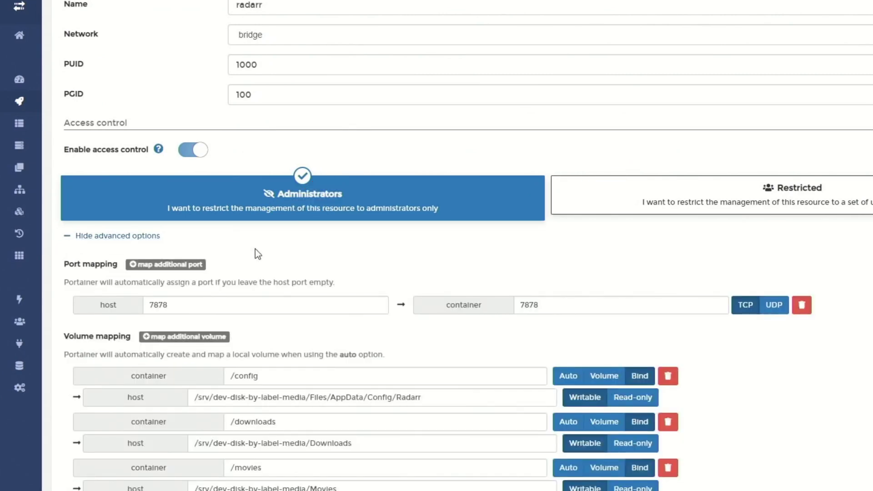
# Copy /srv/dev-disk-by-label-data2/appdata from openmediavault's Docker storage path and set Radarr's /config host path to /srv/dev-disk-by-label-data2/appdata/Radarr
pyautogui.scroll(-4, 298, 265)
pyautogui.scroll(-1, 299, 264)
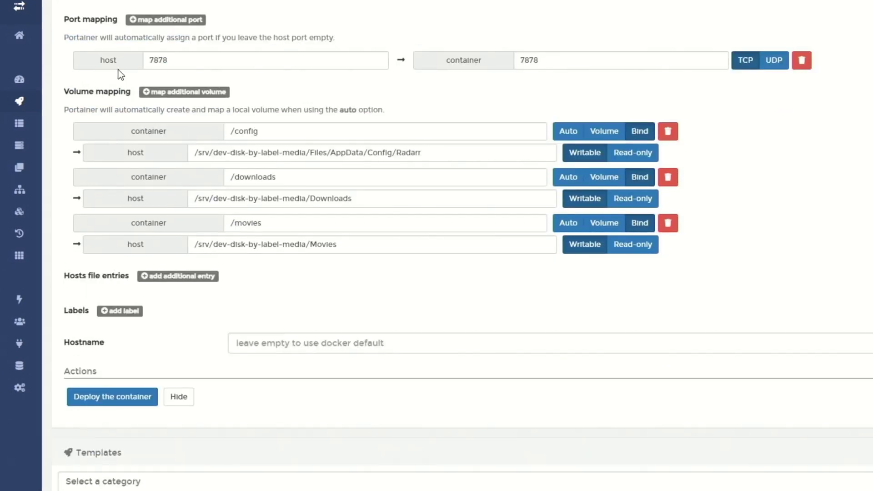
pyautogui.moveTo(196, 151); pyautogui.dragTo(393, 162)
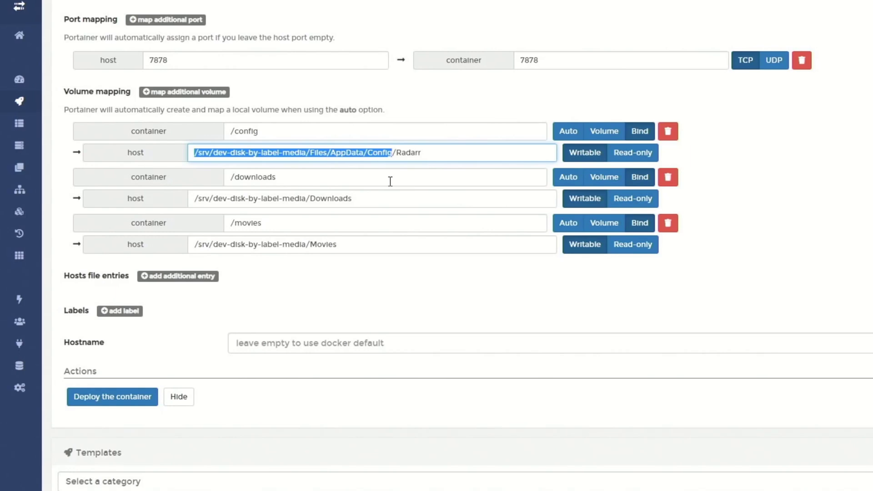
pyautogui.moveTo(196, 199); pyautogui.dragTo(308, 205)
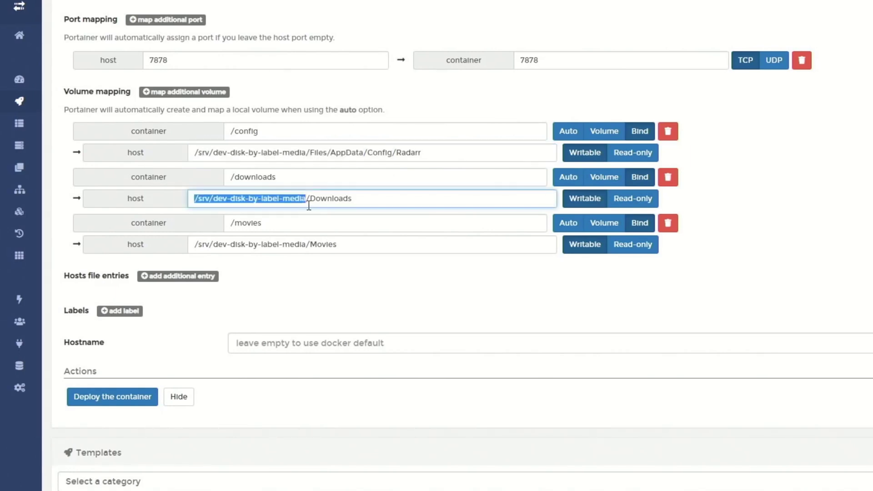
pyautogui.moveTo(195, 244); pyautogui.dragTo(309, 244)
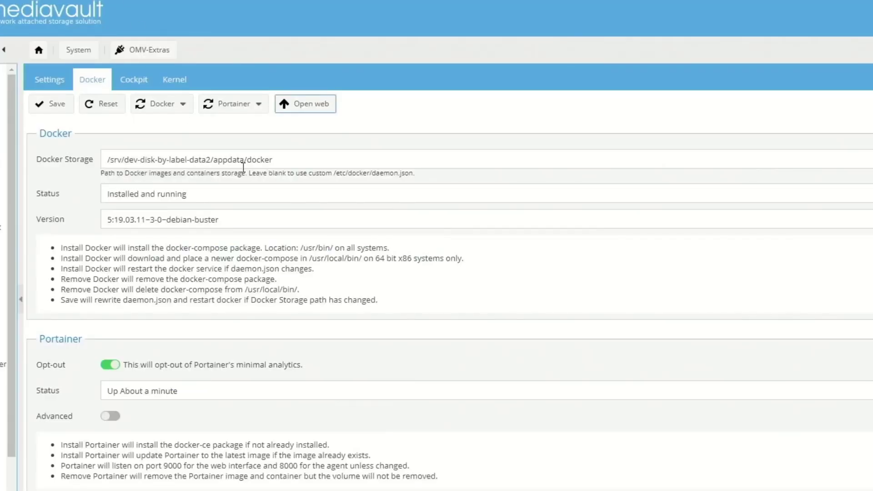
pyautogui.moveTo(244, 160); pyautogui.dragTo(107, 162)
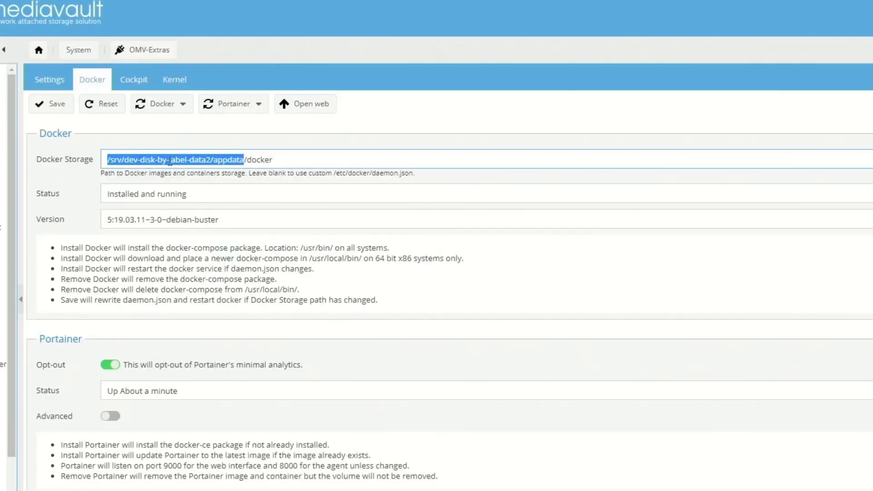
pyautogui.rightClick(169, 162)
pyautogui.click(204, 205)
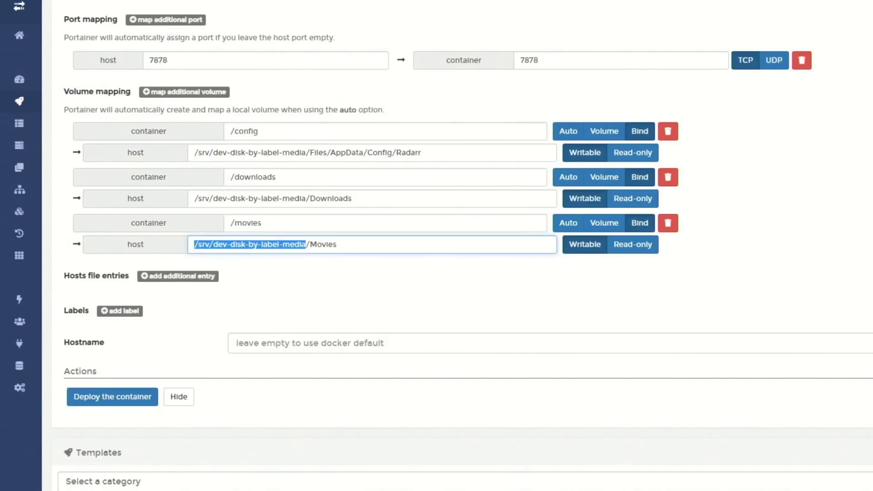
pyautogui.rightClick(359, 153)
pyautogui.click(387, 209)
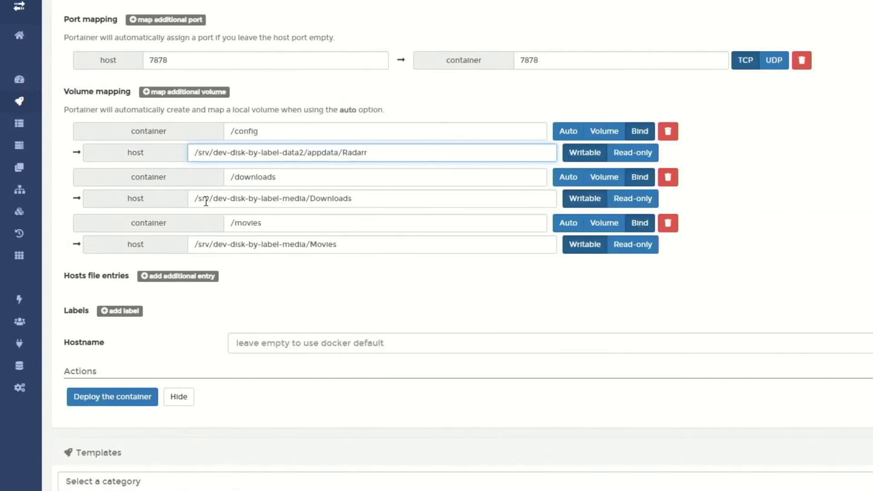
# Set the /downloads host path to /srv/dev-disk-by-label-data2/downloads and the /movies host path to /srv/dev-disk-by-label-data2/media/Movies
pyautogui.moveTo(197, 202); pyautogui.dragTo(304, 200)
pyautogui.rightClick(303, 200)
pyautogui.click(314, 256)
pyautogui.press('Delete')
pyautogui.write('dat')
pyautogui.moveTo(278, 244); pyautogui.dragTo(195, 245)
pyautogui.rightClick(213, 245)
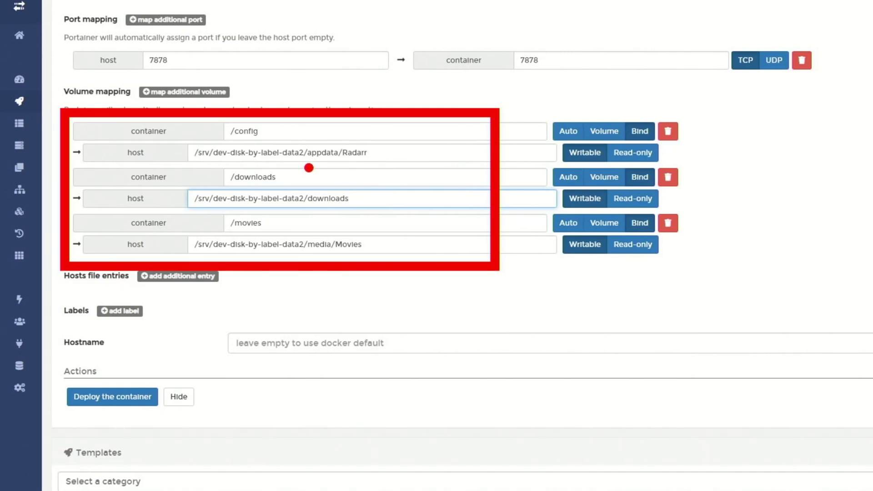
pyautogui.moveTo(309, 167); pyautogui.dragTo(385, 168)
pyautogui.moveTo(286, 216); pyautogui.dragTo(386, 216)
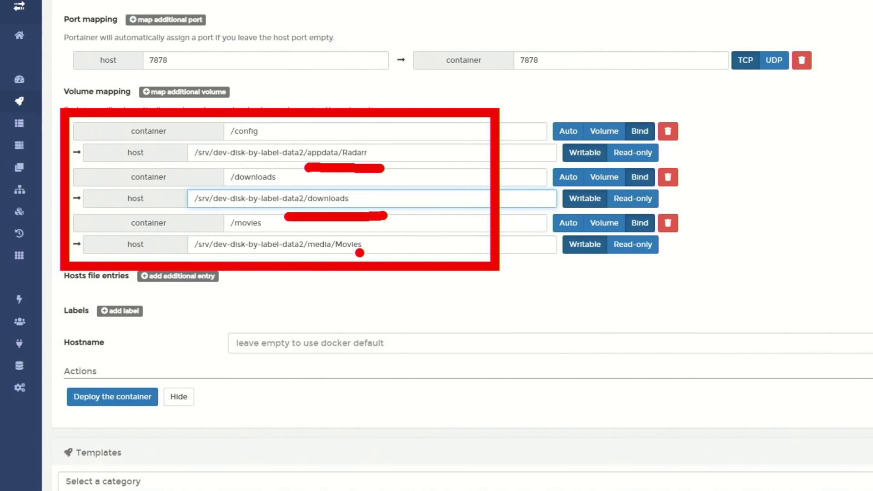
pyautogui.moveTo(303, 258); pyautogui.dragTo(368, 257)
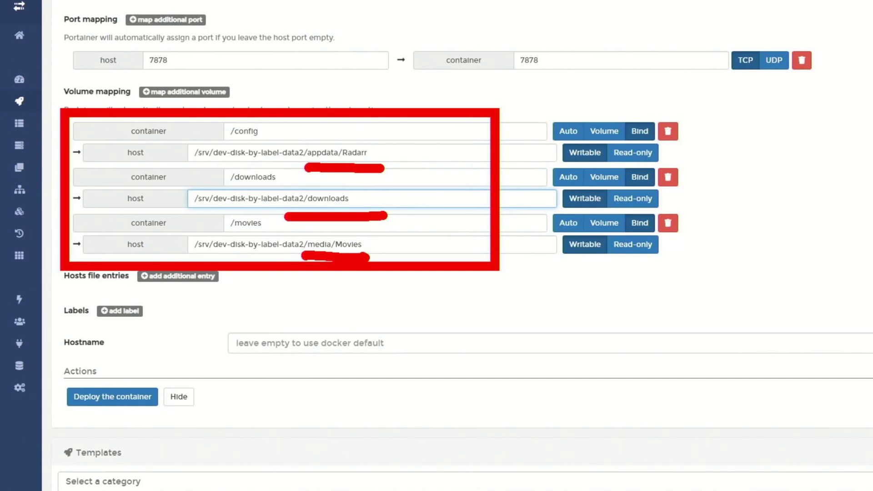
pyautogui.press('Escape')
# Compare the host paths with the OOM5 shares in File Explorer, return to Portainer and deploy the Radarr container
pyautogui.hotkey('alt', 'Tab')
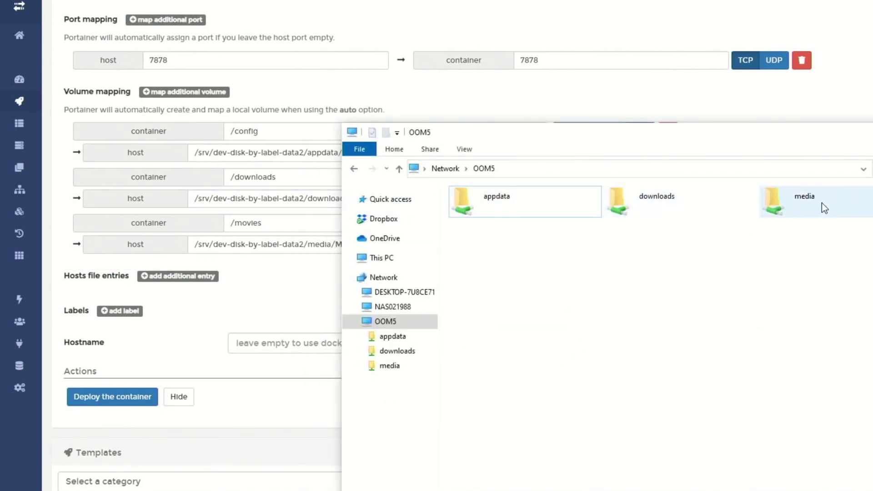
pyautogui.hotkey('alt', 'Tab')
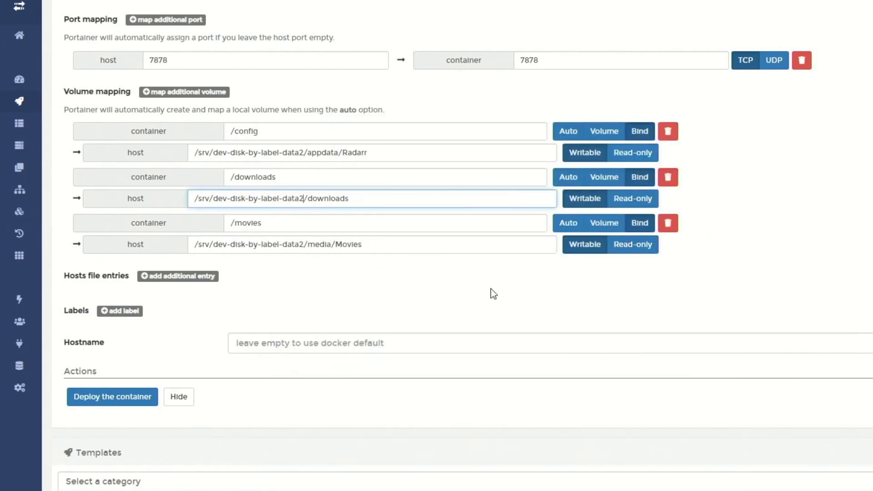
pyautogui.click(116, 403)
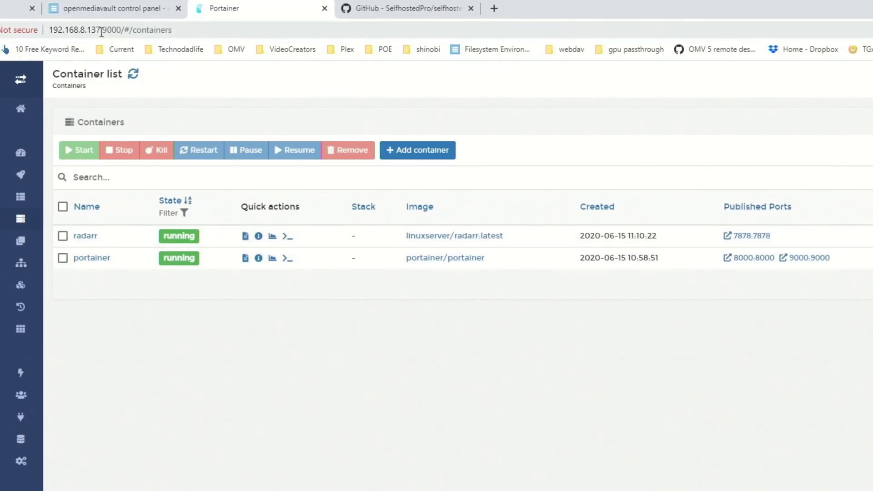
pyautogui.doubleClick(74, 29)
pyautogui.rightClick(75, 29)
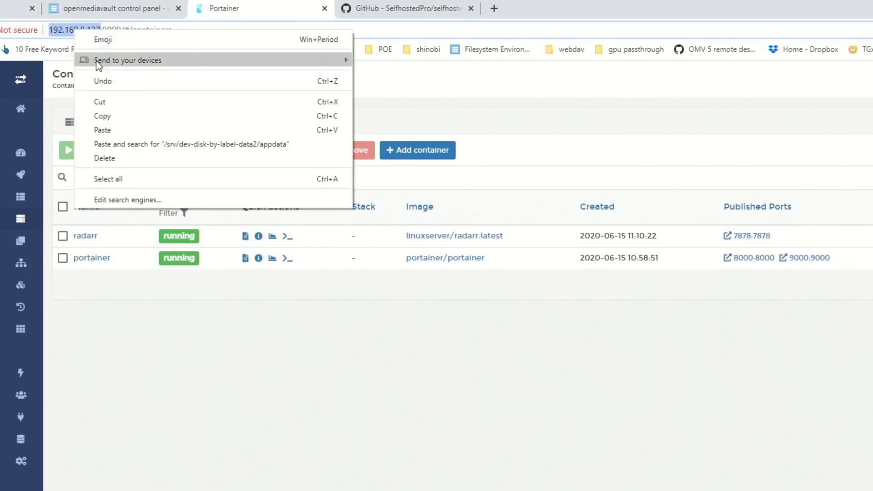
pyautogui.click(130, 119)
pyautogui.click(496, 8)
pyautogui.click(389, 30)
pyautogui.rightClick(389, 31)
pyautogui.click(427, 117)
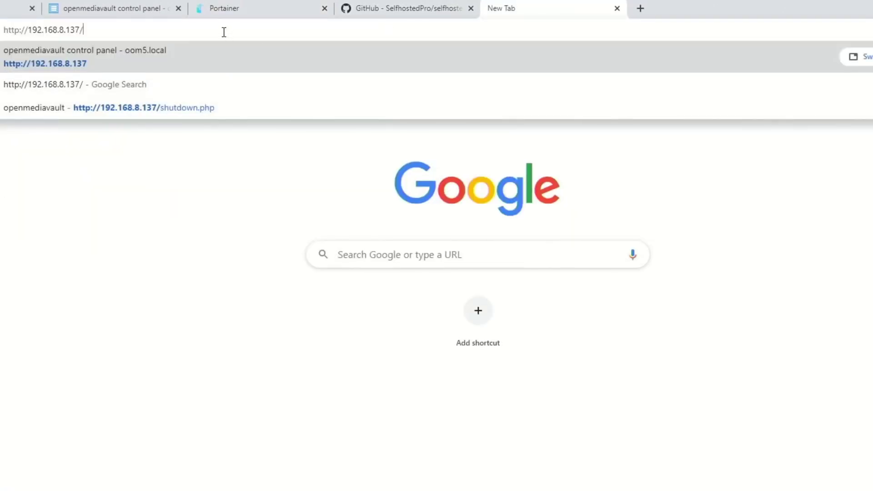
pyautogui.press('BackSpace')
pyautogui.write(':')
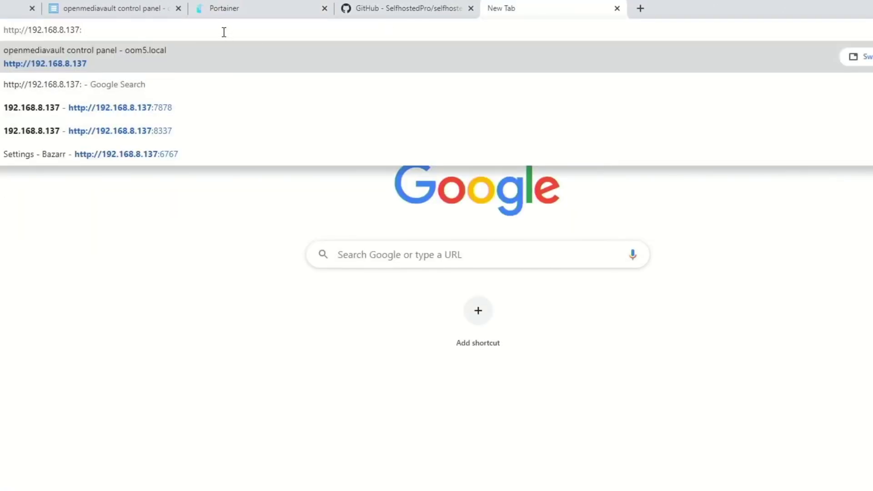
pyautogui.write('7878')
pyautogui.press('Return')
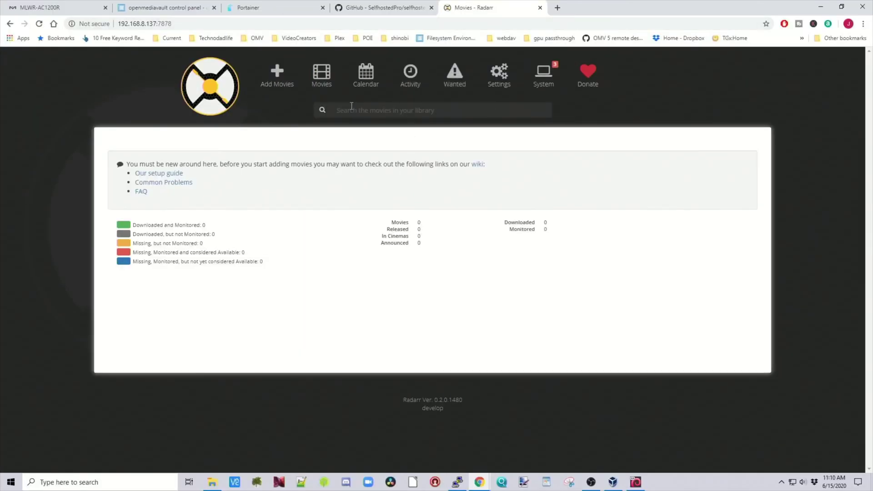
# In File Explorer, open the OOM5 appdata share and inspect the containers folder inside docker
pyautogui.click(212, 481)
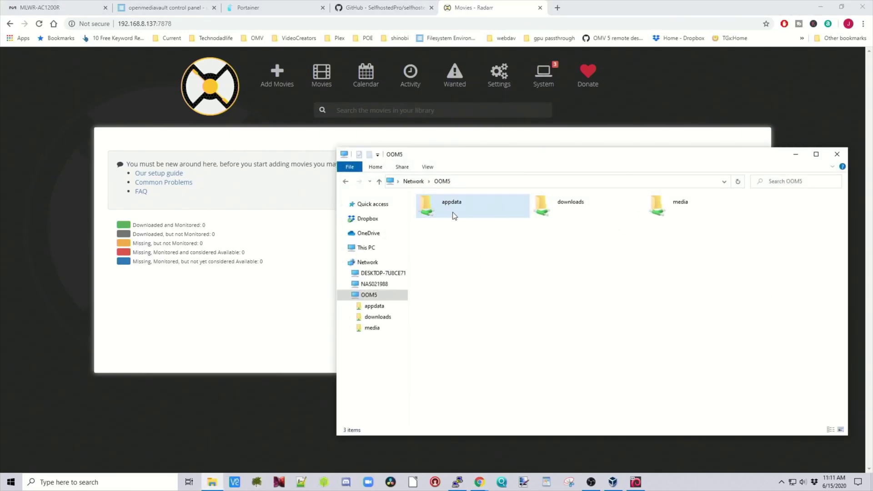
pyautogui.doubleClick(454, 210)
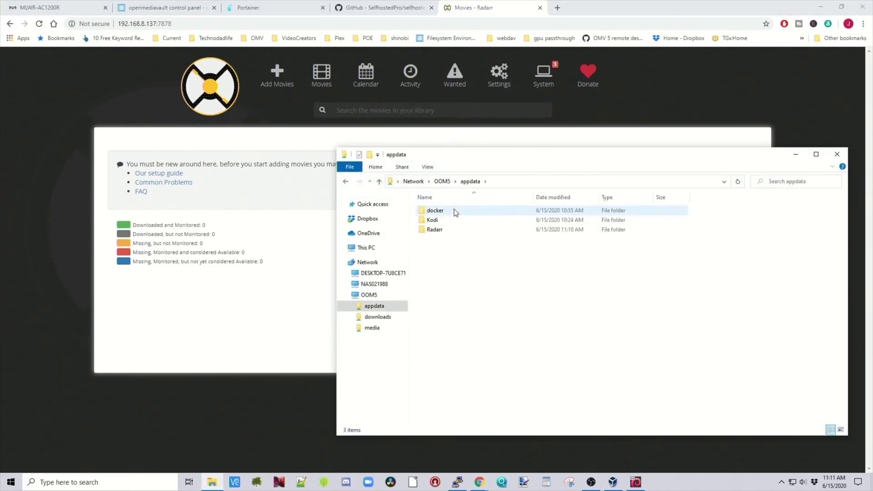
pyautogui.doubleClick(453, 210)
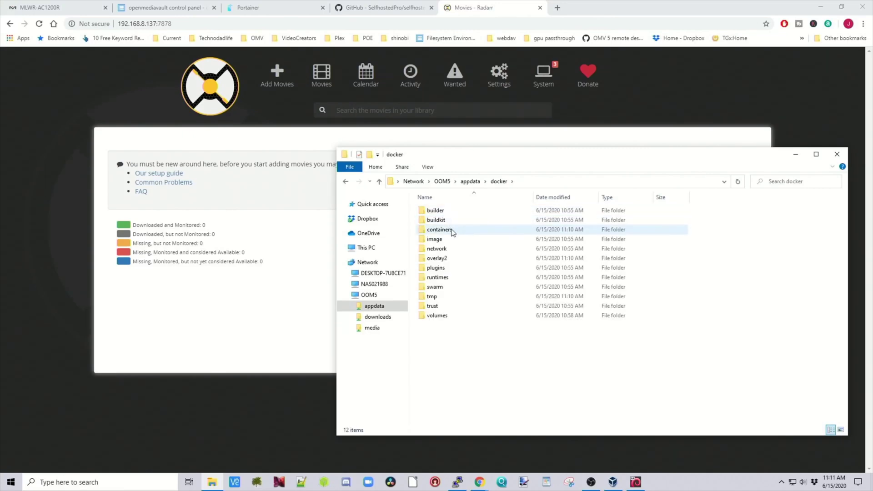
pyautogui.doubleClick(452, 230)
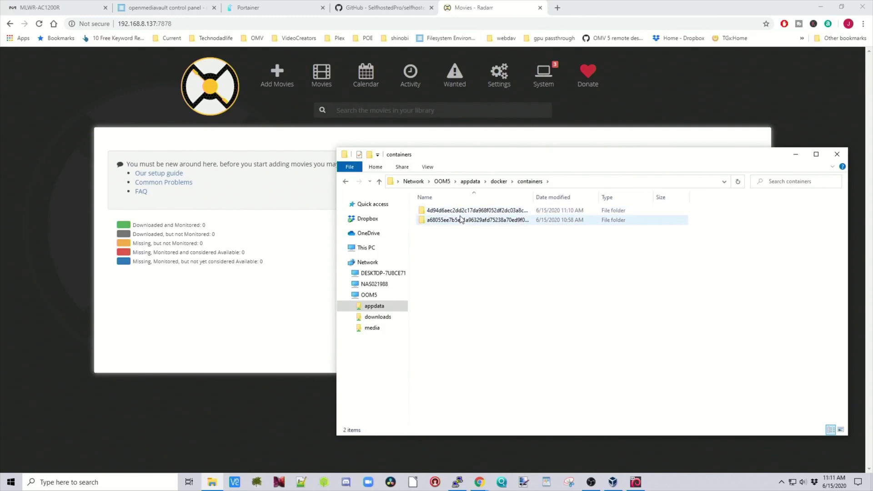